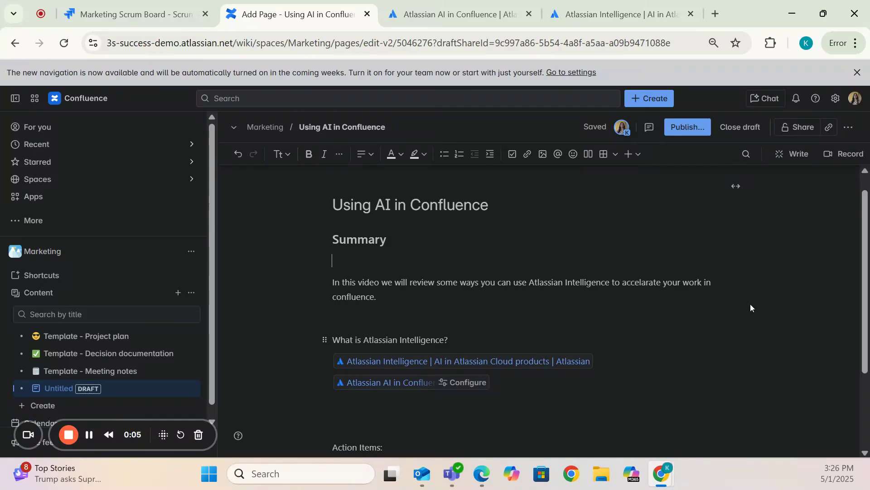
{"action": "scroll", "coordinate": [750, 307], "scroll_direction": "down", "scroll_amount": 1}
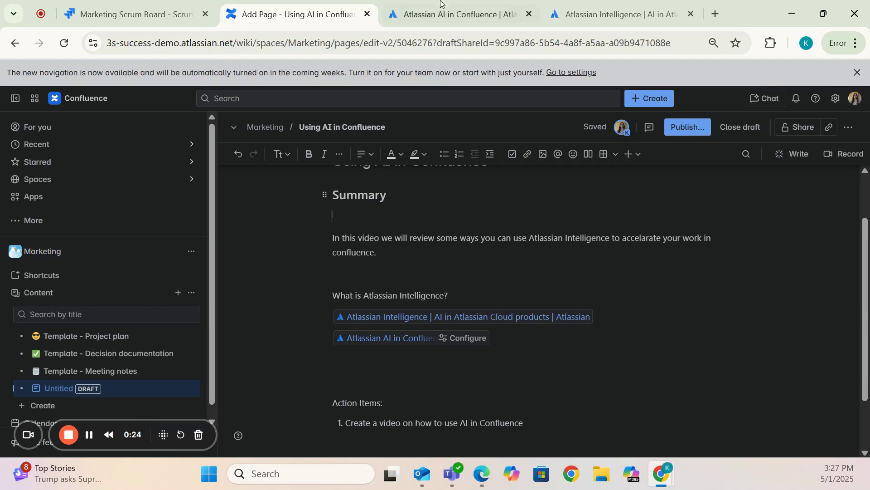
Step: Glance at the Atlassian Intelligence tabs, return to the draft and add an empty line below Summary
{"action": "left_click", "coordinate": [449, 21]}
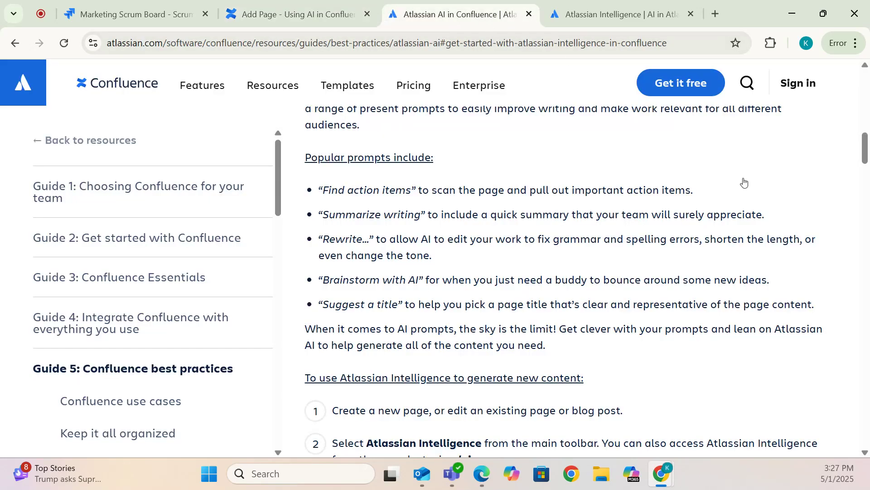
{"action": "mouse_move", "coordinate": [859, 150]}
{"action": "left_mouse_down"}
{"action": "mouse_move", "coordinate": [858, 131]}
{"action": "mouse_move", "coordinate": [858, 149]}
{"action": "left_mouse_up"}
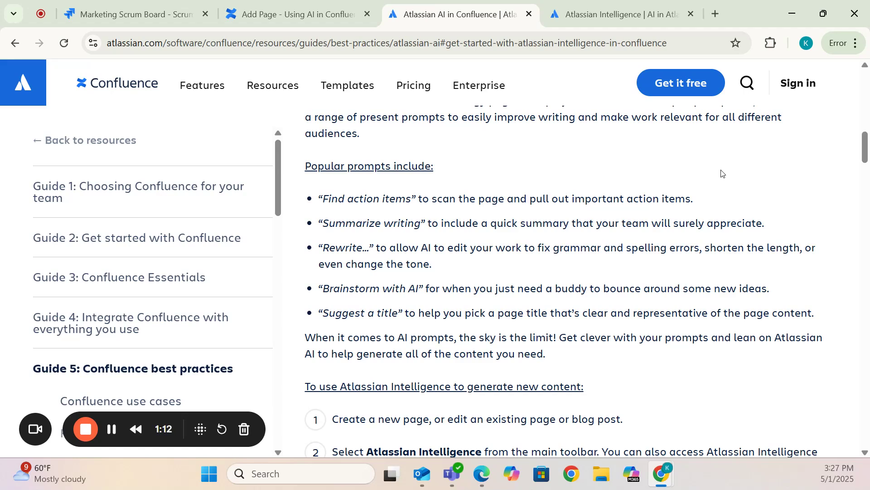
{"action": "left_click", "coordinate": [310, 14]}
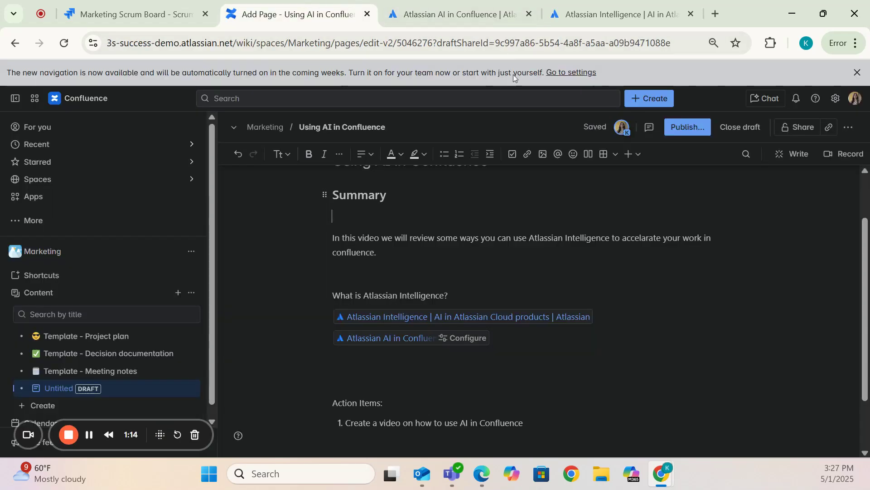
{"action": "scroll", "coordinate": [578, 231], "scroll_direction": "up", "scroll_amount": 2}
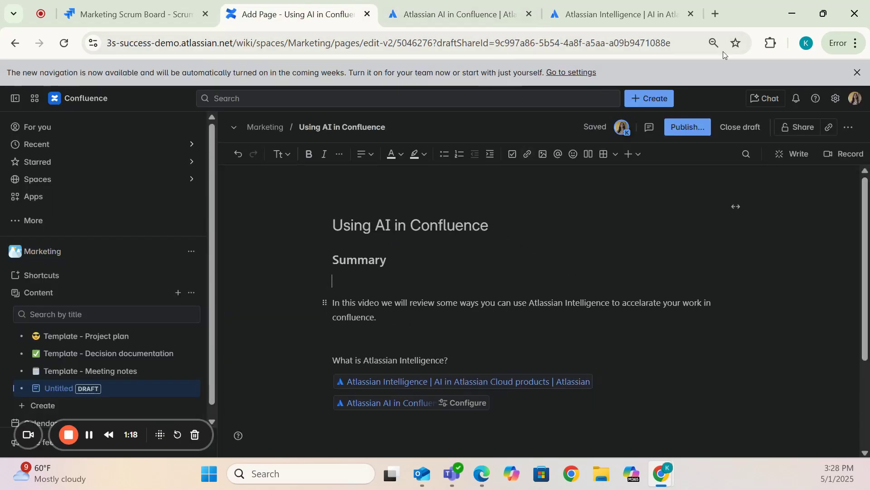
{"action": "left_click", "coordinate": [452, 3]}
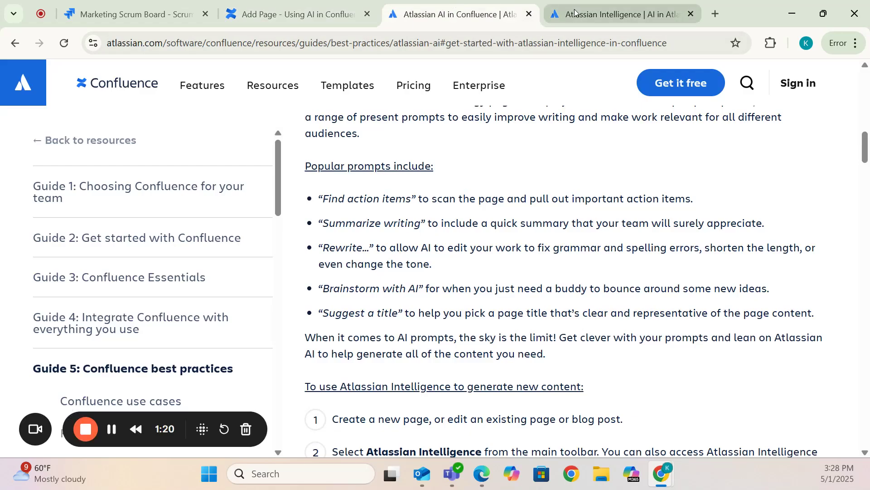
{"action": "left_click", "coordinate": [612, 14]}
{"action": "left_click", "coordinate": [286, 14]}
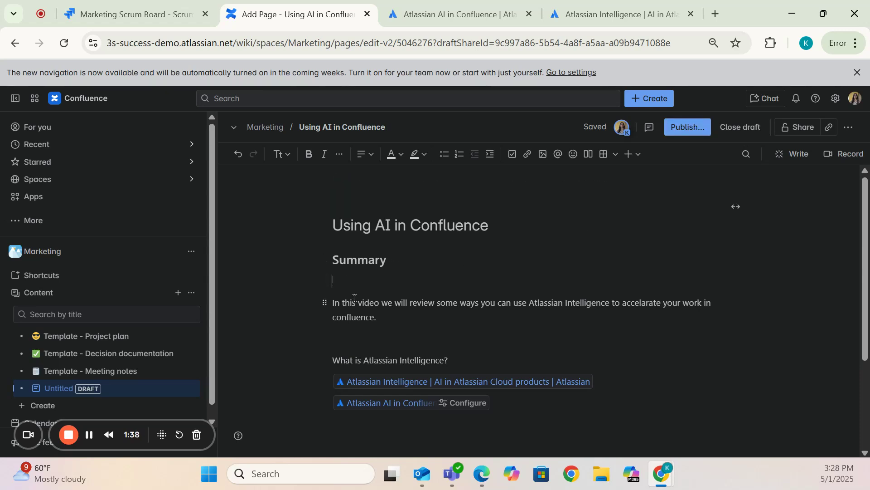
{"action": "key", "text": "Return"}
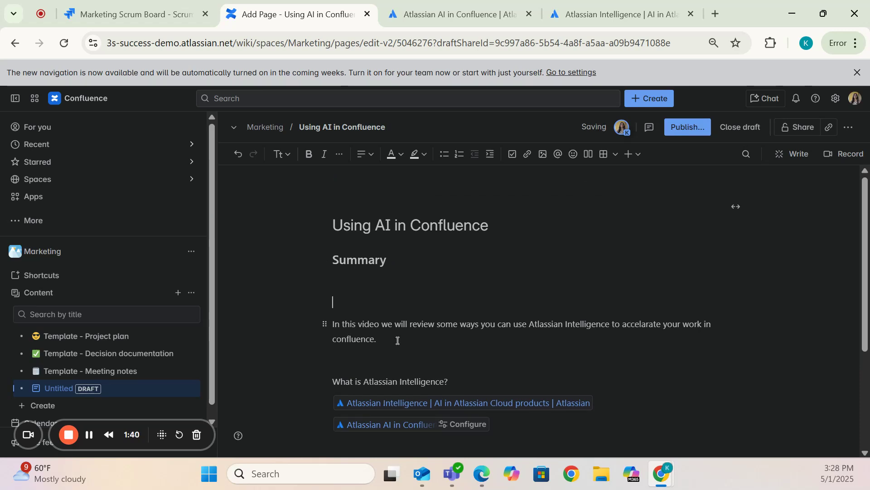
Step: Write the AI prompt 'Create a summary for this confluence page', removing the pasted link and stray letters
{"action": "left_click", "coordinate": [364, 274]}
{"action": "type", "text": "/"}
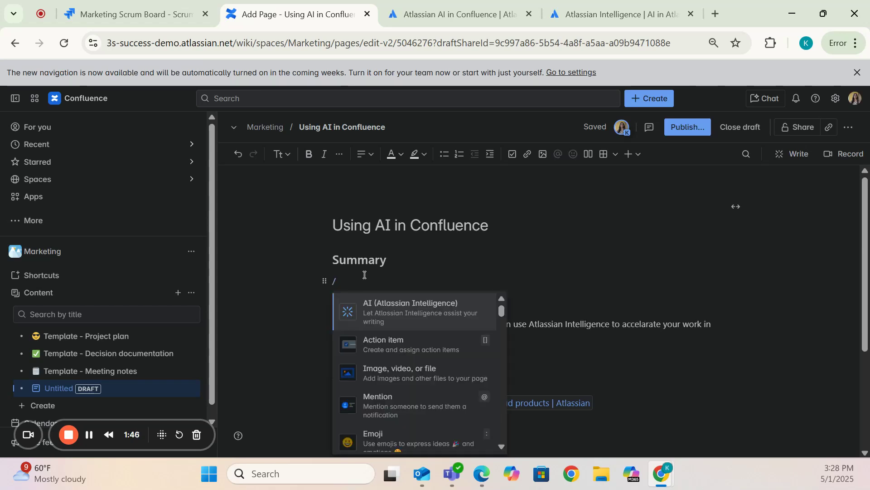
{"action": "type", "text": "ai"}
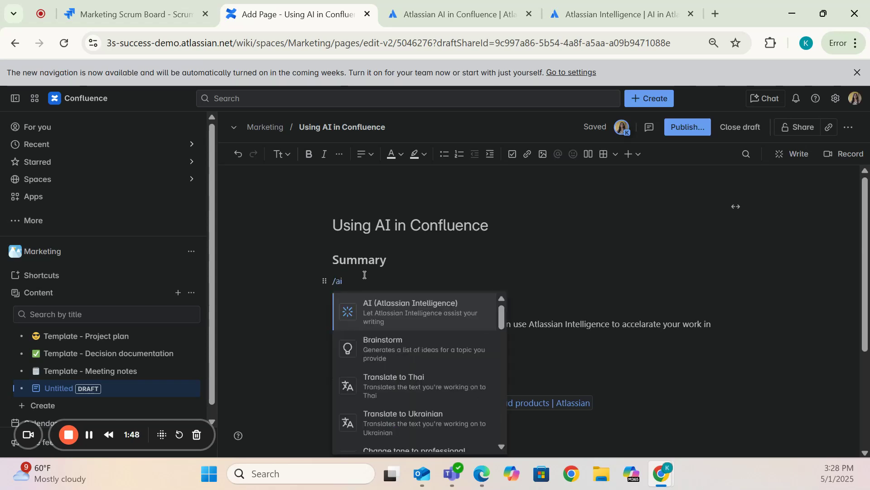
{"action": "left_click", "coordinate": [388, 312]}
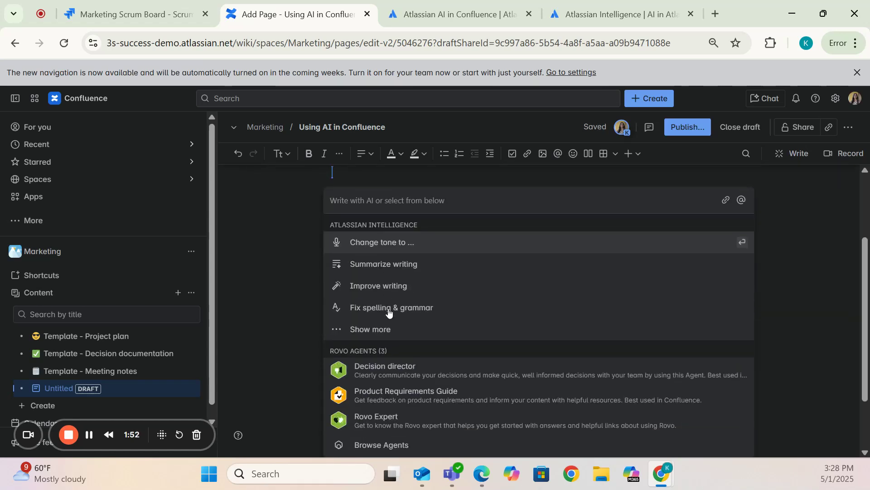
{"action": "key", "text": "ctrl+v"}
{"action": "key", "text": "BackSpace"}
{"action": "type", "text": "Create"}
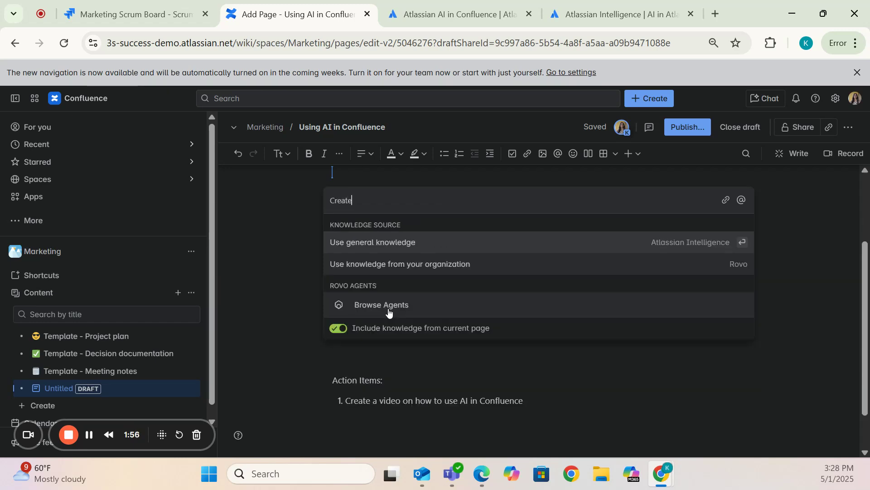
{"action": "type", "text": " a cumma"}
{"action": "key", "text": "BackSpace"}
{"action": "key", "text": "BackSpace"}
{"action": "key", "text": "BackSpace"}
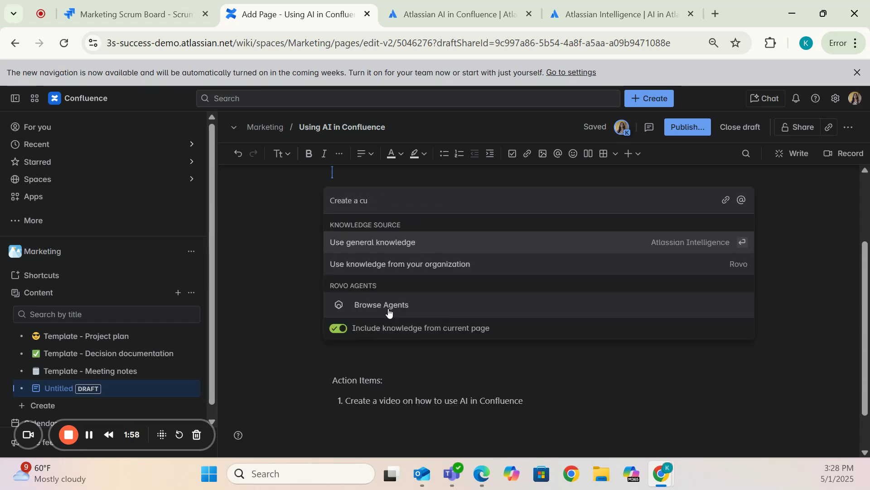
{"action": "type", "text": "summary "}
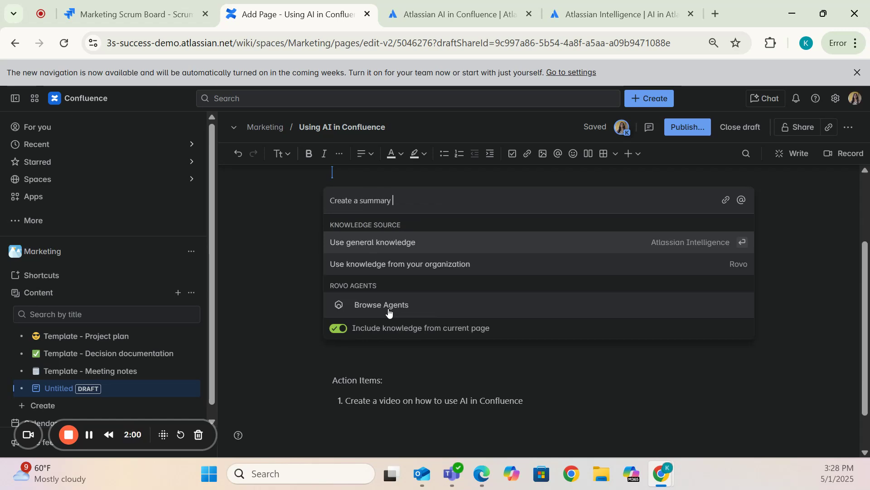
{"action": "type", "text": "for this confl"}
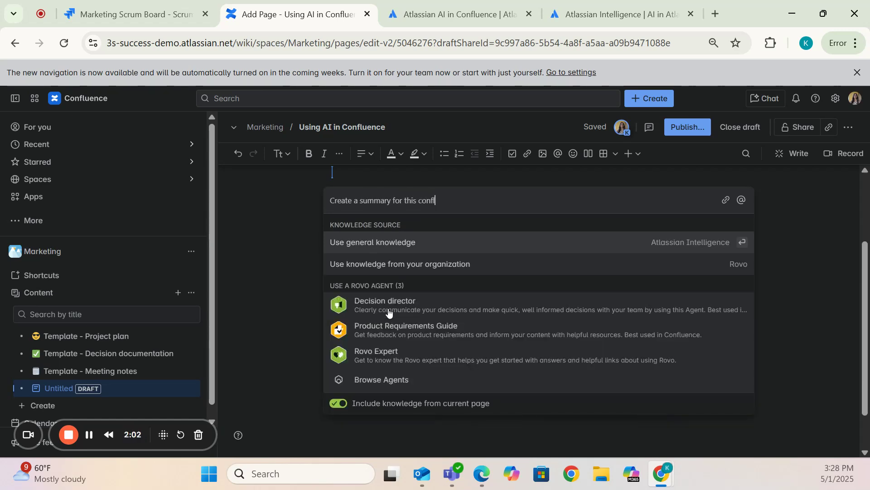
{"action": "type", "text": "uence page "}
{"action": "type", "text": "f"}
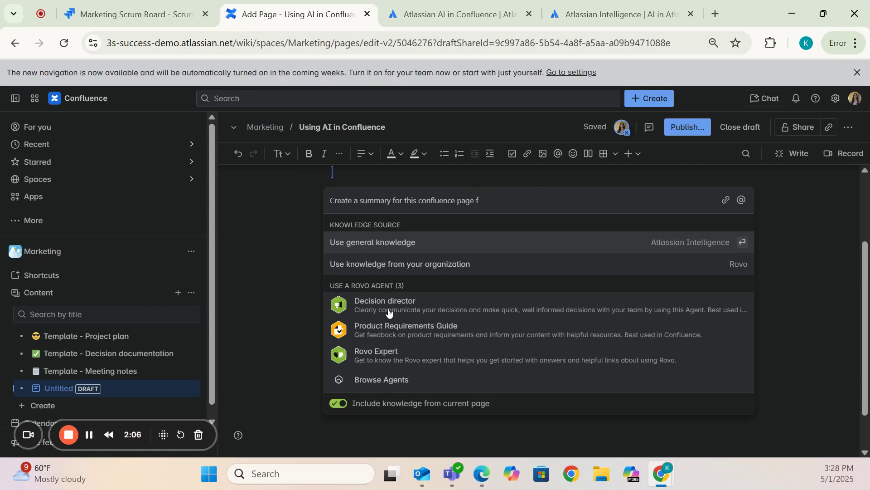
{"action": "key", "text": "BackSpace"}
{"action": "key", "text": "BackSpace"}
Step: Submit the summary request and regenerate the AI's paragraph-and-three-bullets summary
{"action": "key", "text": "Return"}
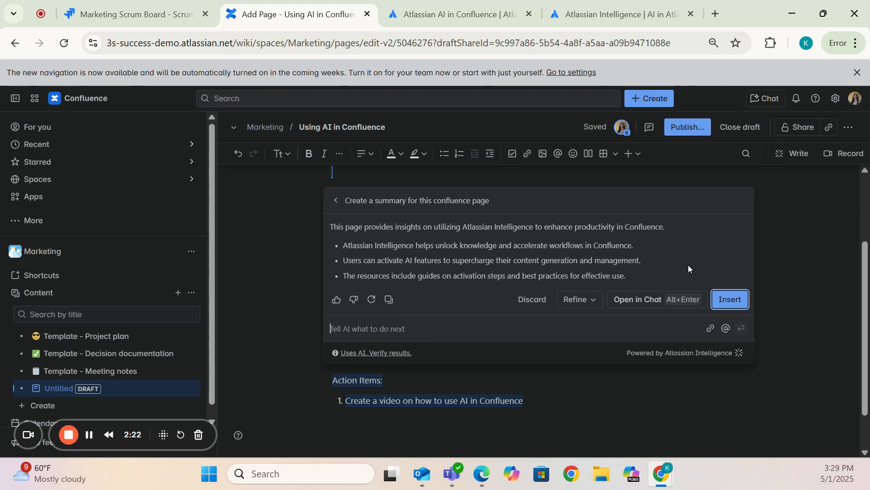
{"action": "left_click", "coordinate": [370, 299]}
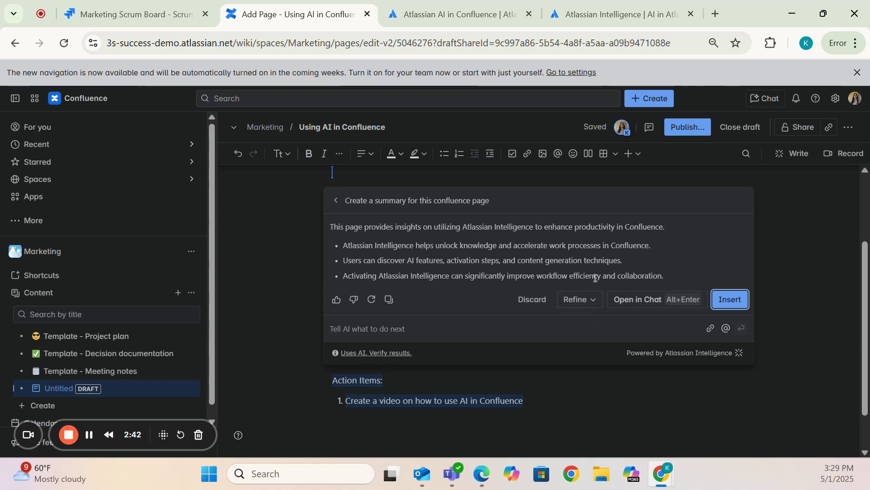
Step: Refine the AI summary with Make shorter, then Change tone to Educational
{"action": "left_click", "coordinate": [595, 304]}
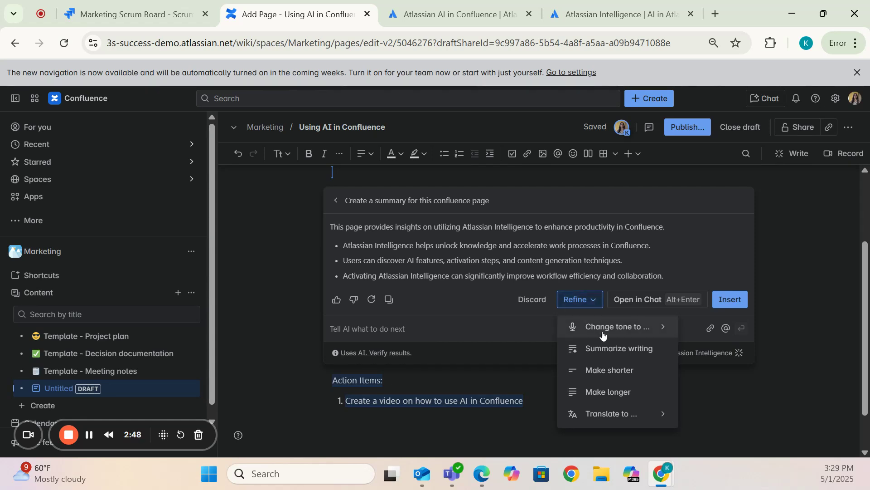
{"action": "left_click", "coordinate": [614, 376]}
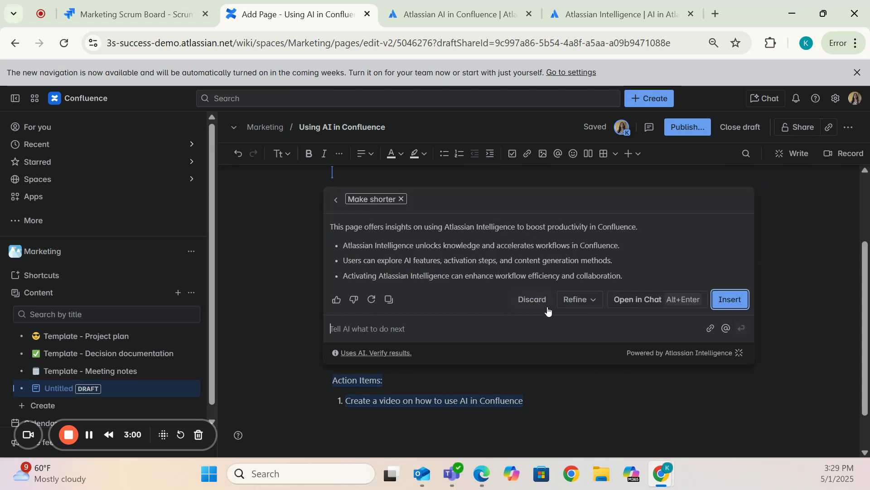
{"action": "left_click", "coordinate": [589, 305]}
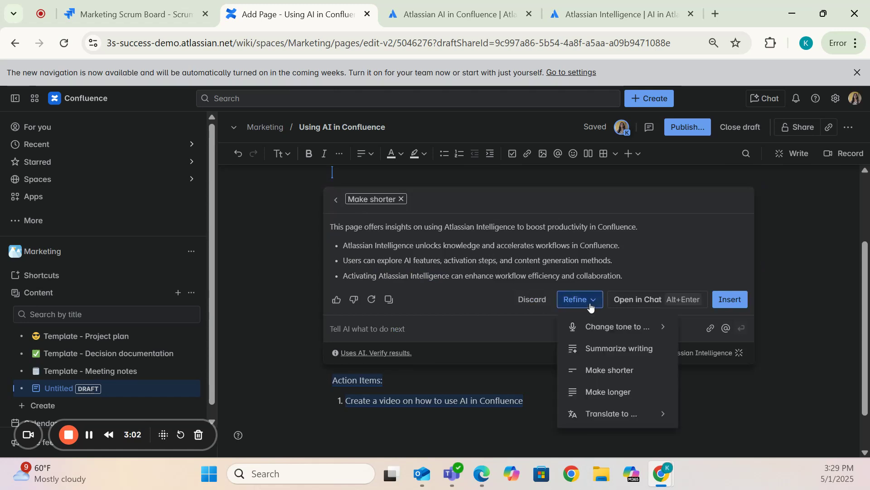
{"action": "left_click", "coordinate": [658, 331]}
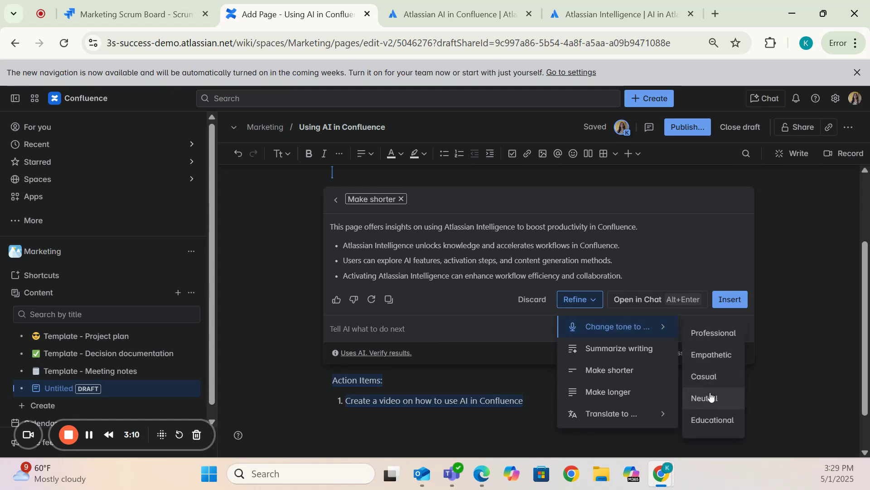
{"action": "left_click", "coordinate": [712, 421]}
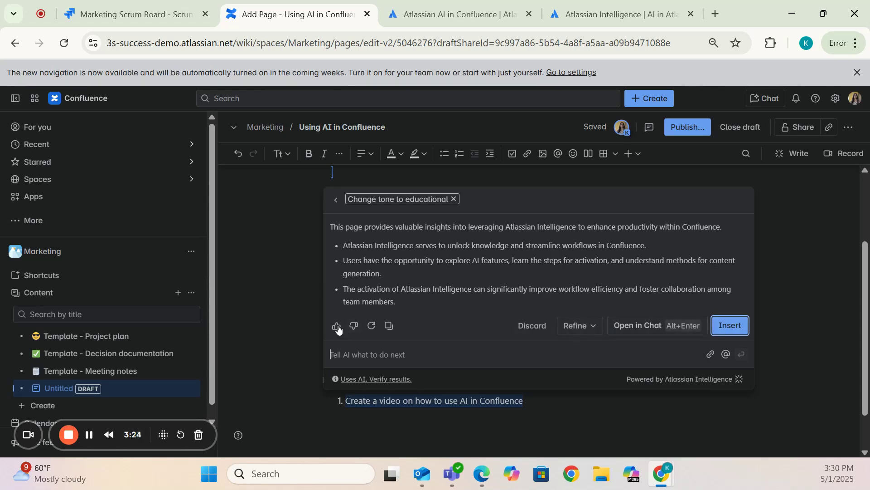
Step: Insert the educational-tone summary into the page under the Summary heading
{"action": "left_click", "coordinate": [725, 326]}
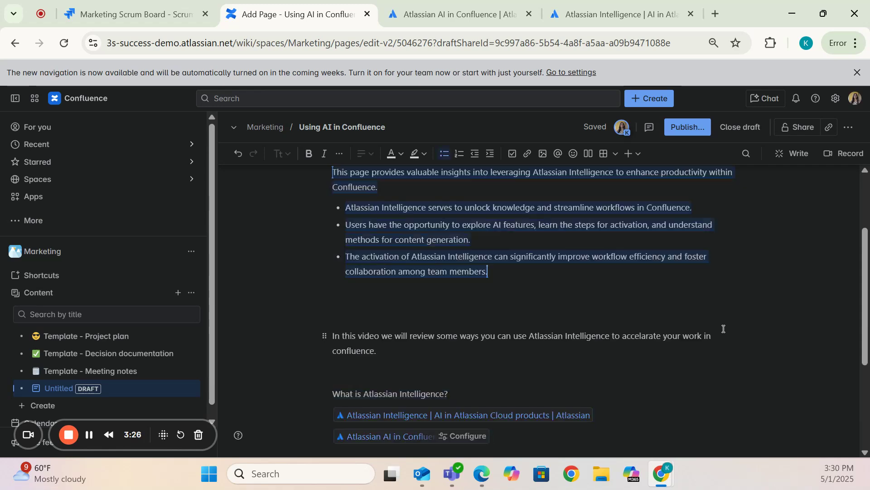
{"action": "left_click_drag", "start_coordinate": [863, 293], "coordinate": [859, 270]}
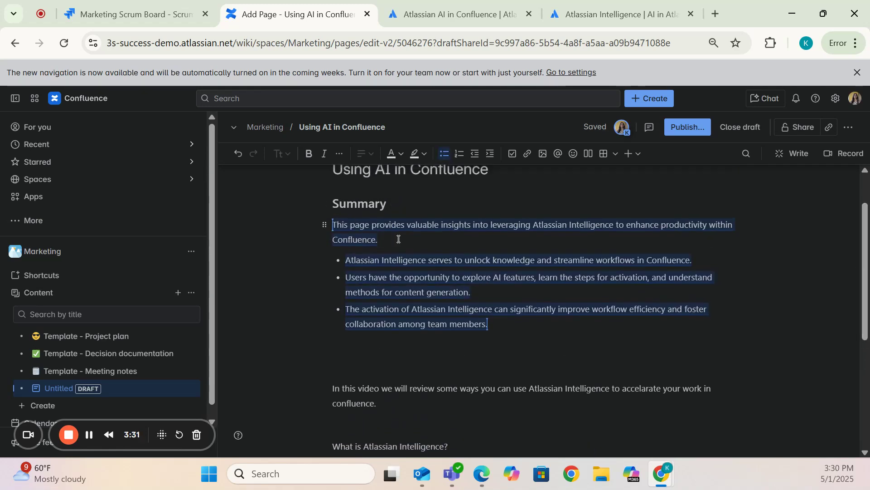
{"action": "left_click", "coordinate": [399, 239]}
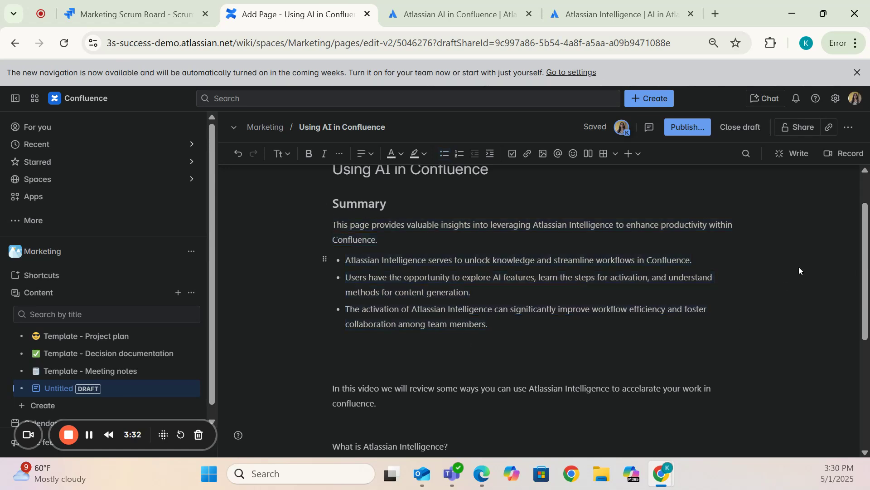
{"action": "left_click_drag", "start_coordinate": [866, 242], "coordinate": [867, 307]}
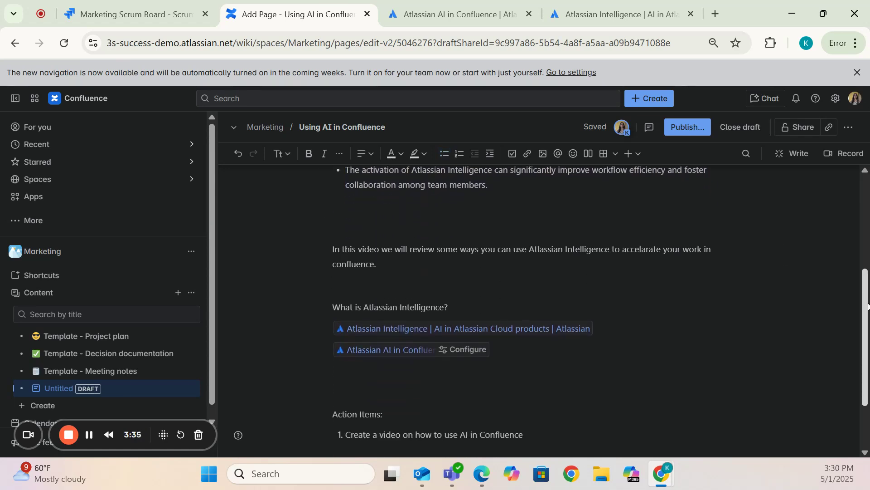
{"action": "left_click_drag", "start_coordinate": [868, 306], "coordinate": [869, 334]}
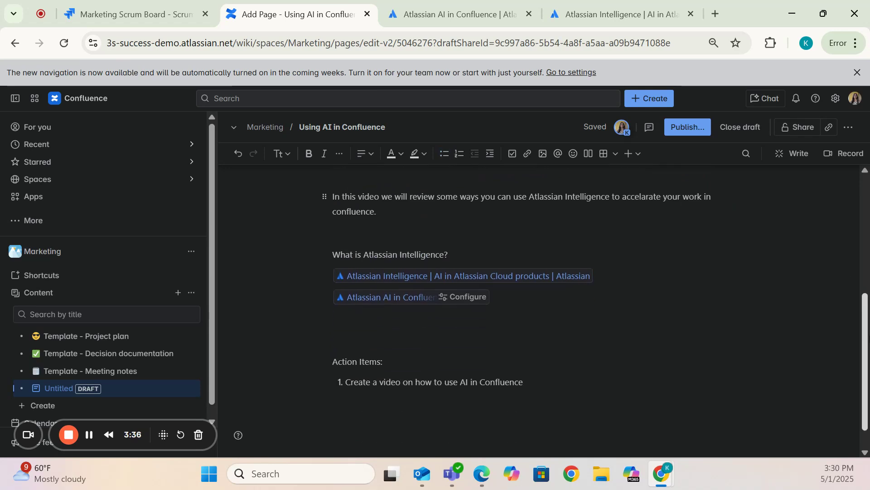
Step: Try Improve writing on the Action Items text, then discard the AI rewrite
{"action": "mouse_move", "coordinate": [347, 357]}
{"action": "left_mouse_down"}
{"action": "mouse_move", "coordinate": [484, 378]}
{"action": "mouse_move", "coordinate": [545, 377]}
{"action": "left_mouse_up"}
{"action": "left_click", "coordinate": [543, 400]}
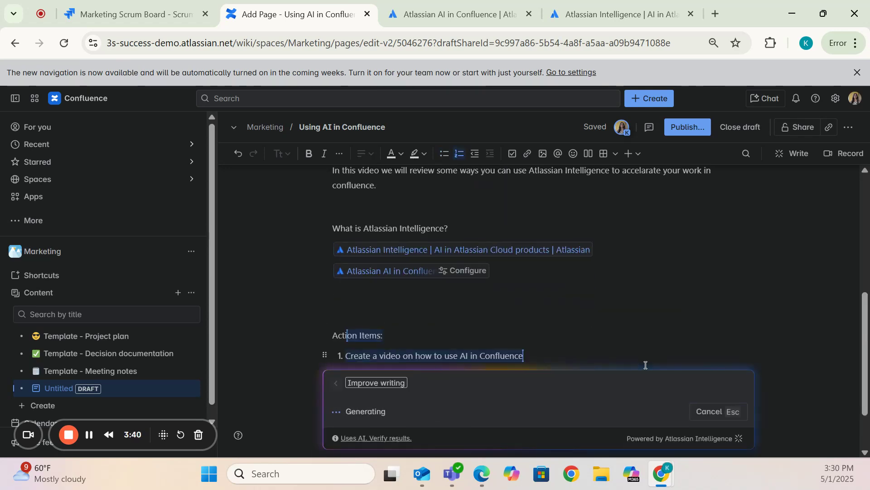
{"action": "left_click", "coordinate": [641, 331]}
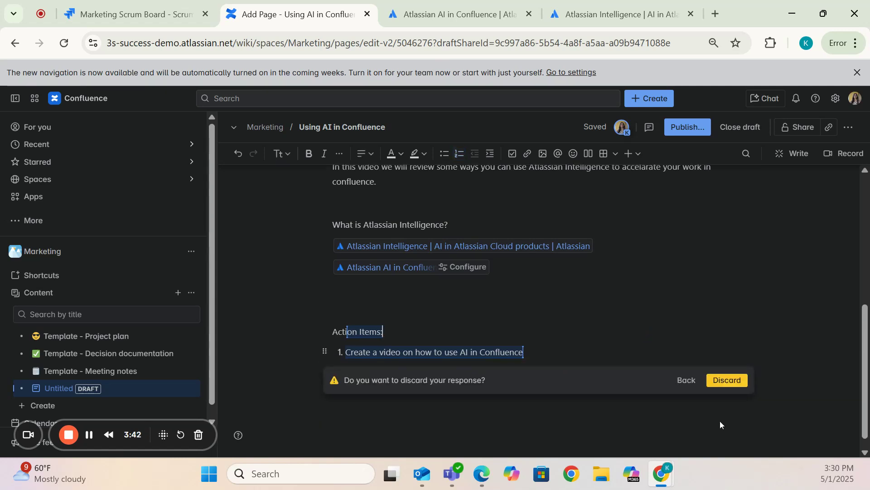
{"action": "left_click", "coordinate": [722, 380]}
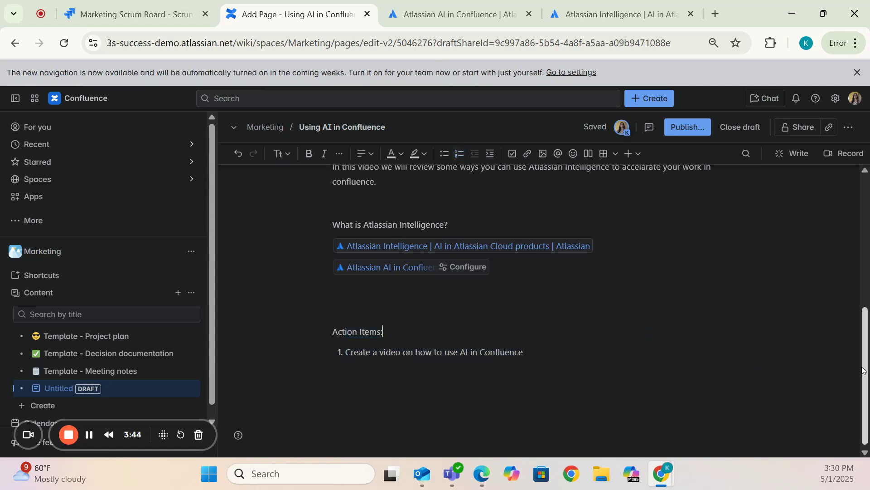
{"action": "left_click_drag", "start_coordinate": [862, 371], "coordinate": [836, 250]}
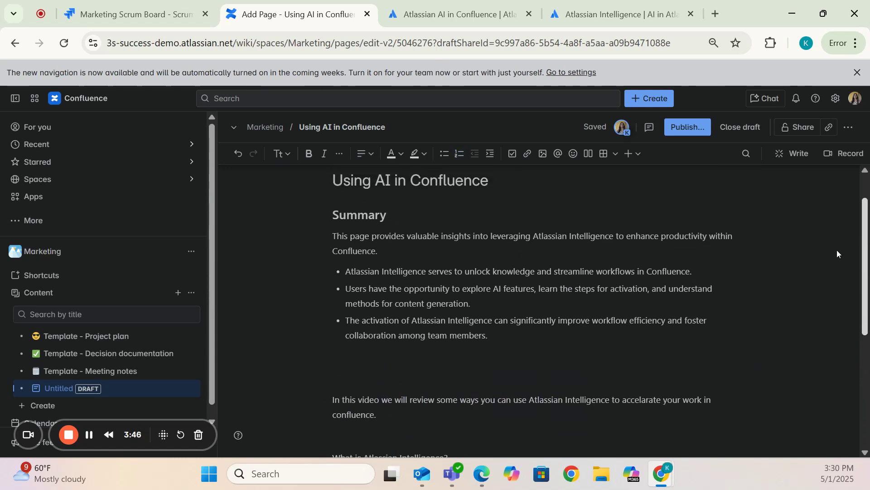
{"action": "scroll", "coordinate": [838, 249], "scroll_direction": "up", "scroll_amount": 1}
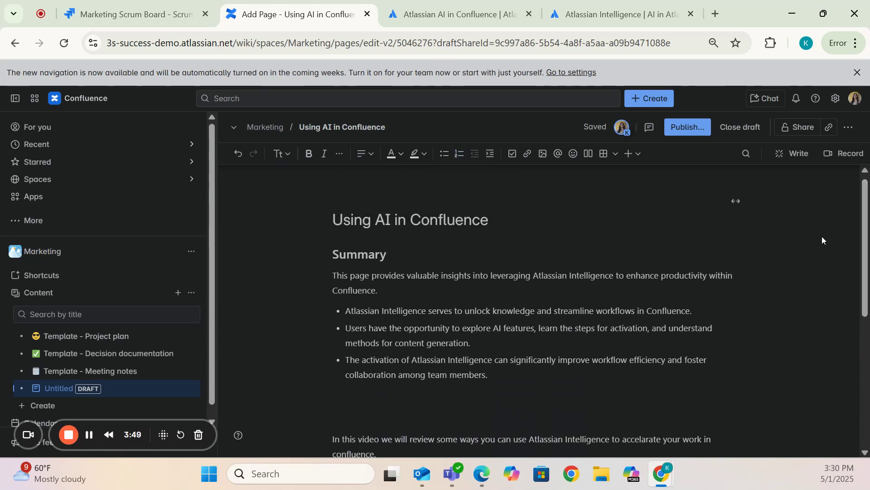